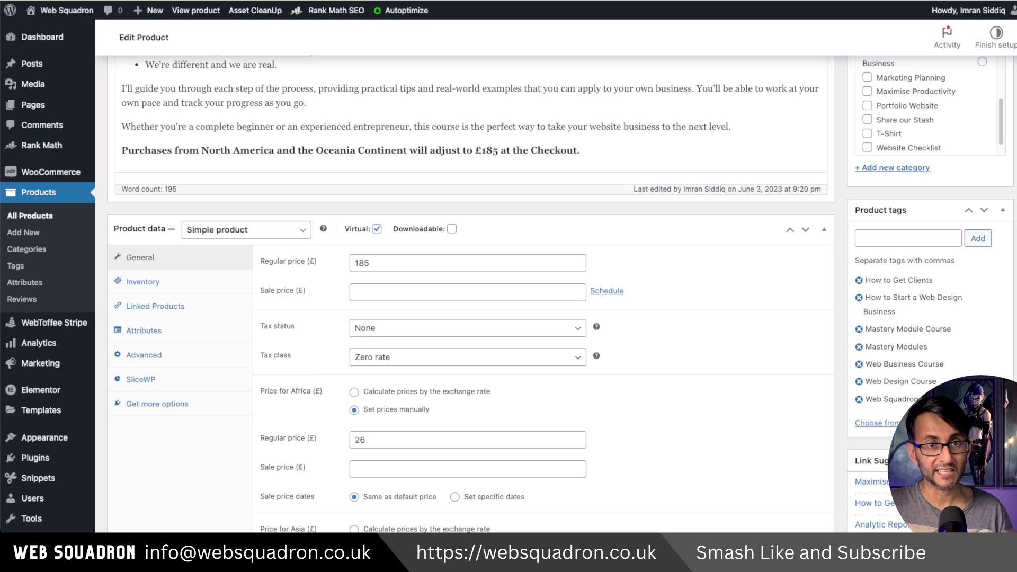
- Review the product's manually set regional prices for every zone from Africa to South America
scroll(374, 144, down, 3)
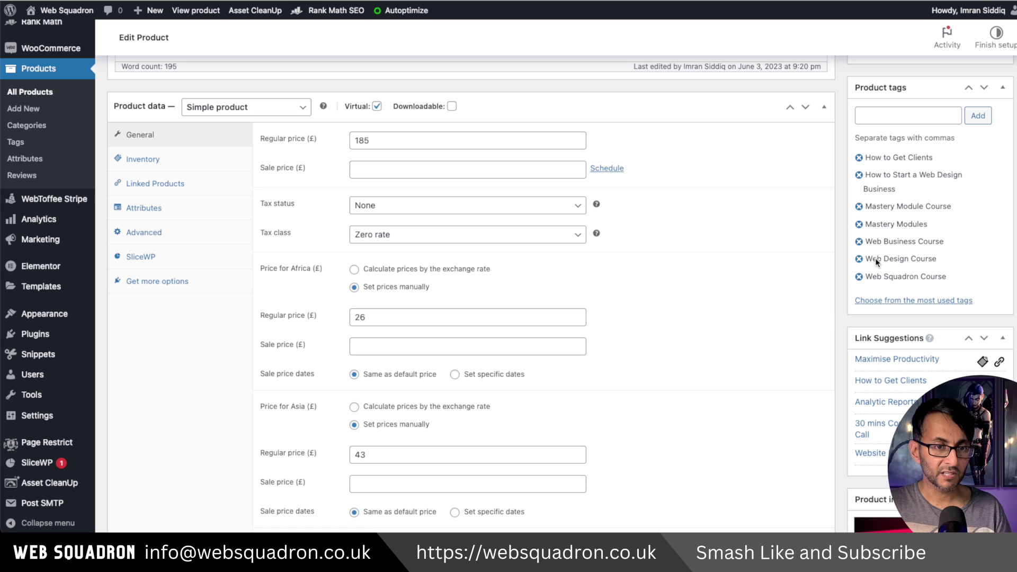
scroll(472, 294, down, 4)
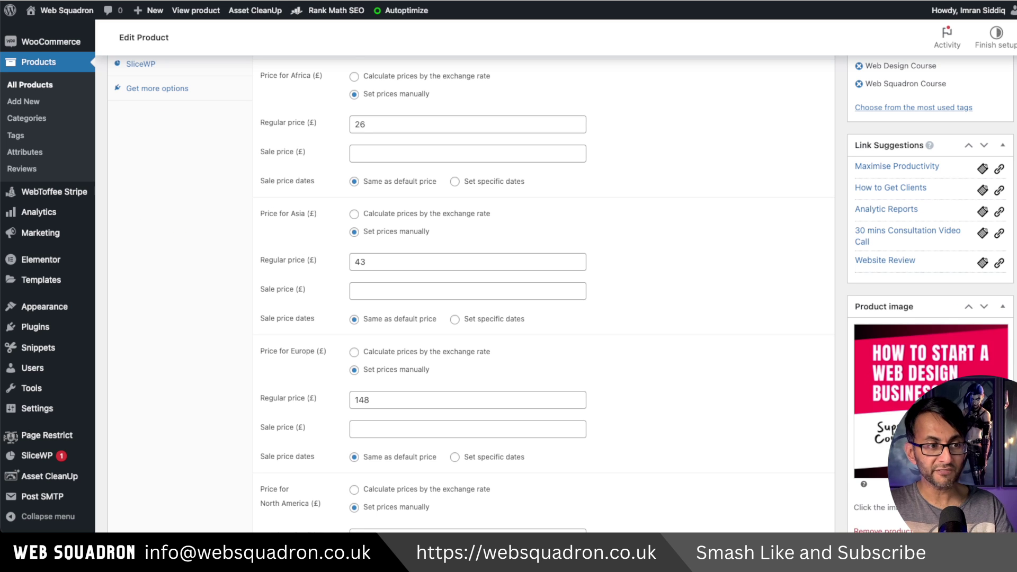
scroll(471, 294, down, 2)
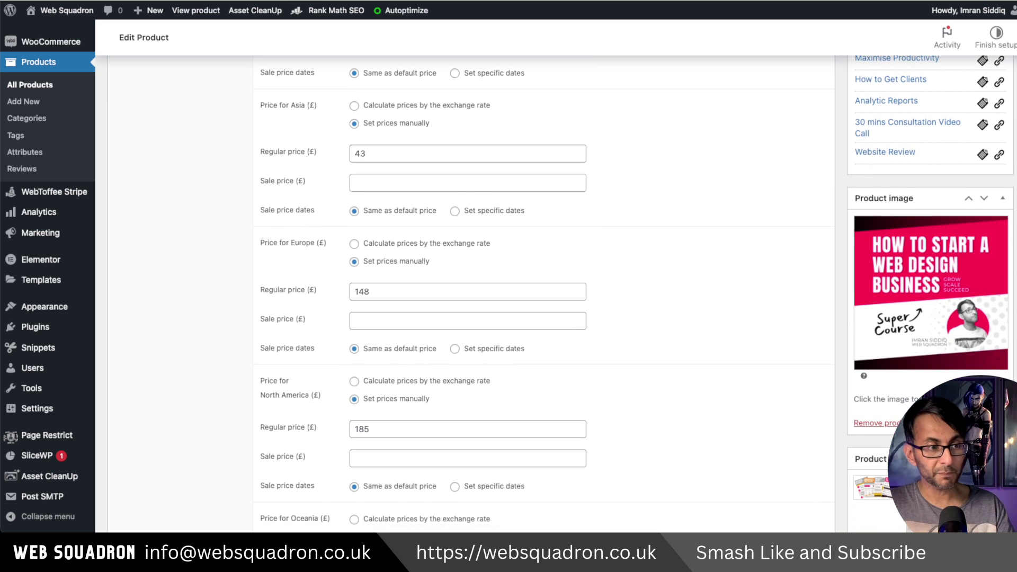
scroll(472, 294, down, 2)
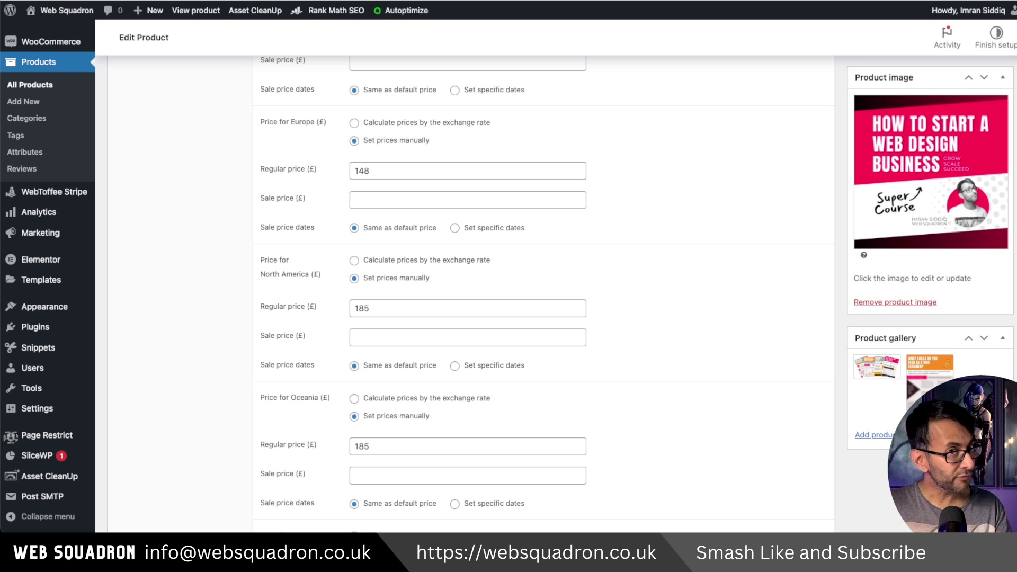
scroll(471, 294, down, 3)
scroll(472, 294, down, 3)
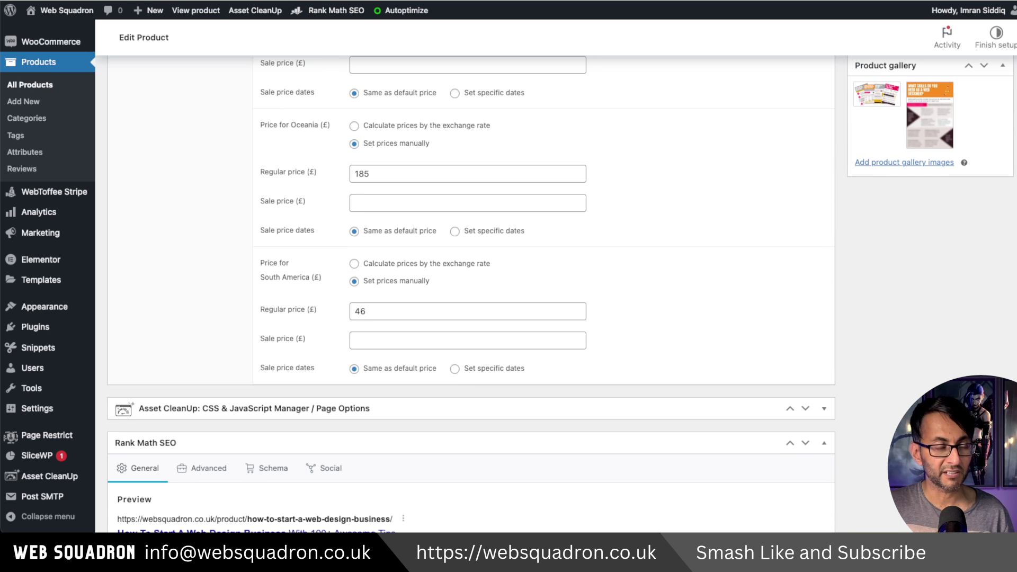
scroll(480, 295, up, 6)
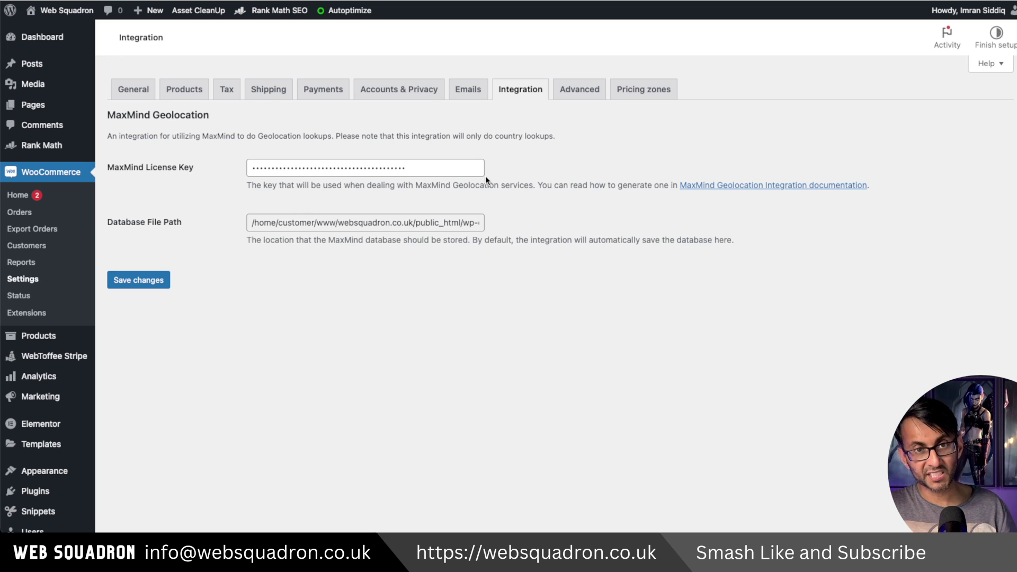
- Open the pricing zones settings in WooCommerce to view the configured zones
click(773, 1)
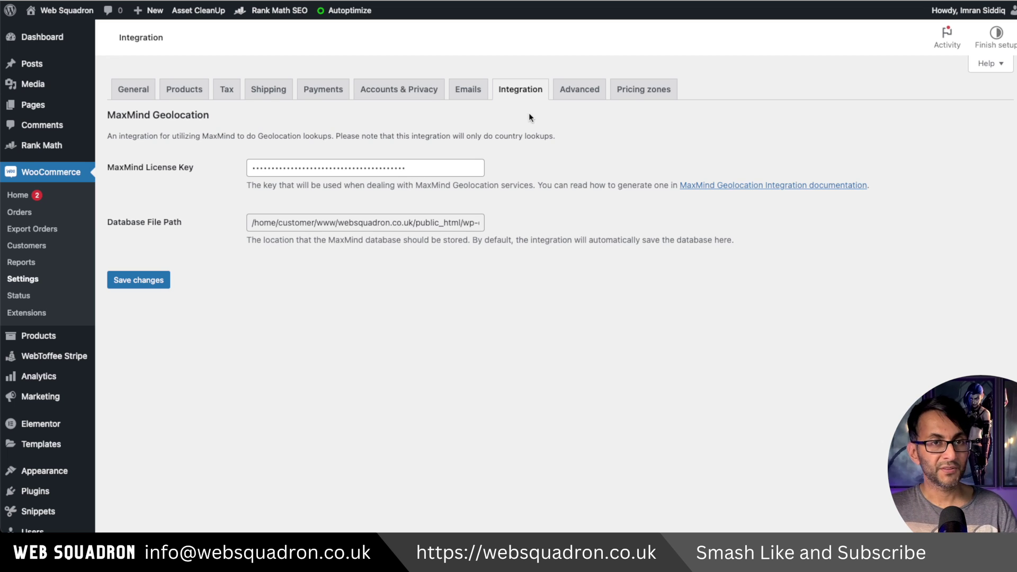
click(656, 94)
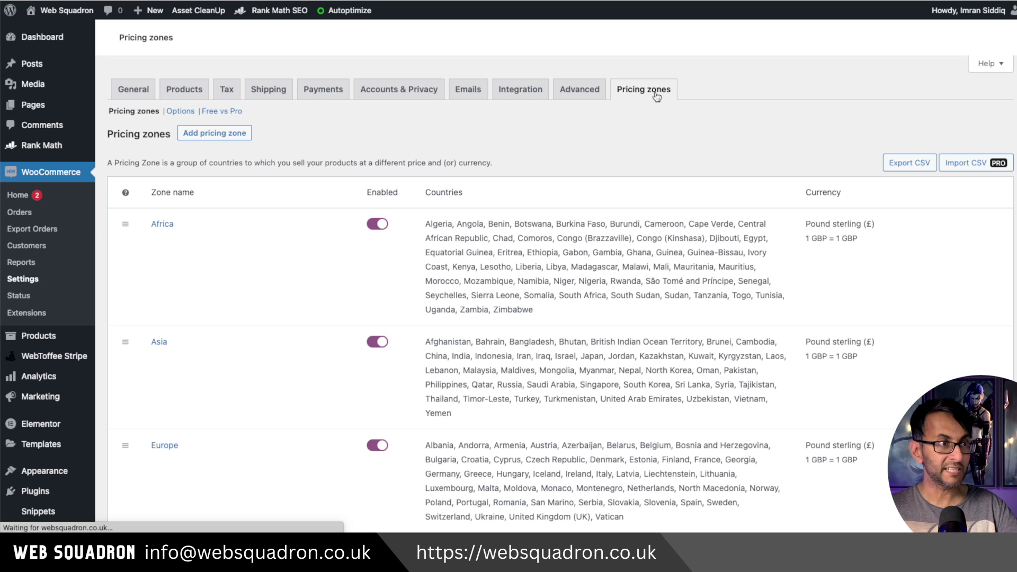
mouse_move(425, 233)
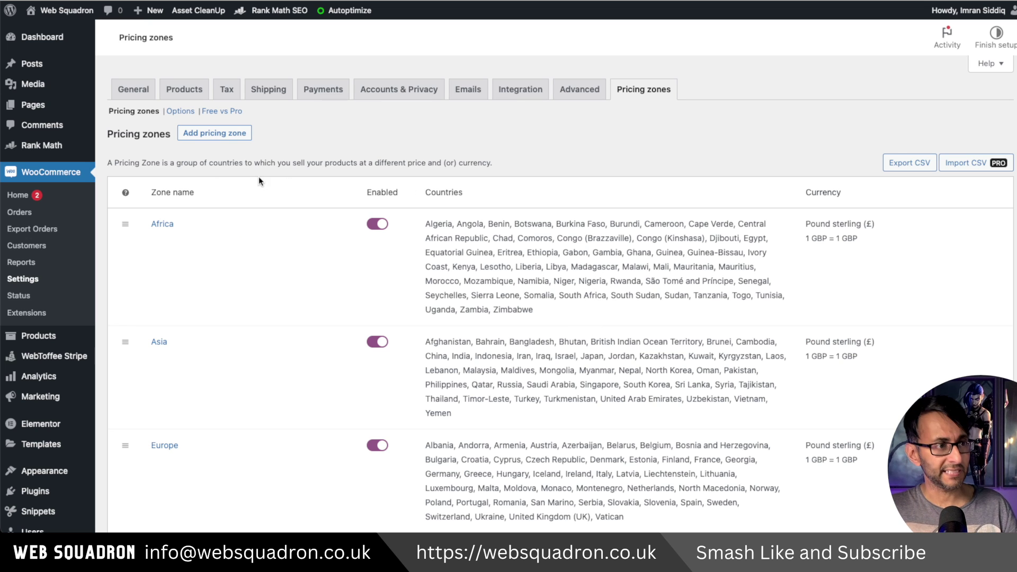
- Draft a new pricing zone named Europe2 containing Puerto Rico and Venezuela
click(217, 134)
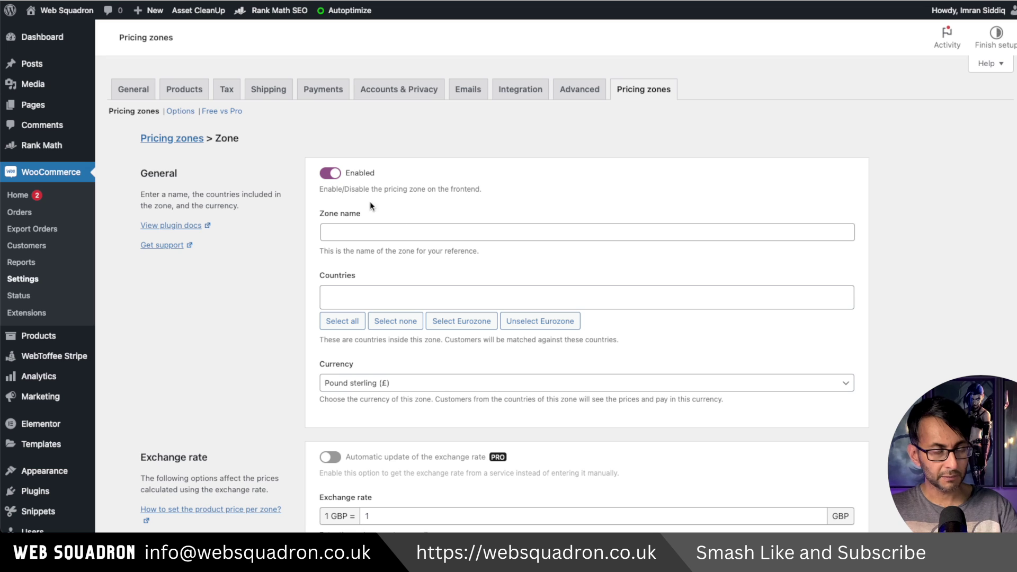
click(400, 229)
text(Europe2)
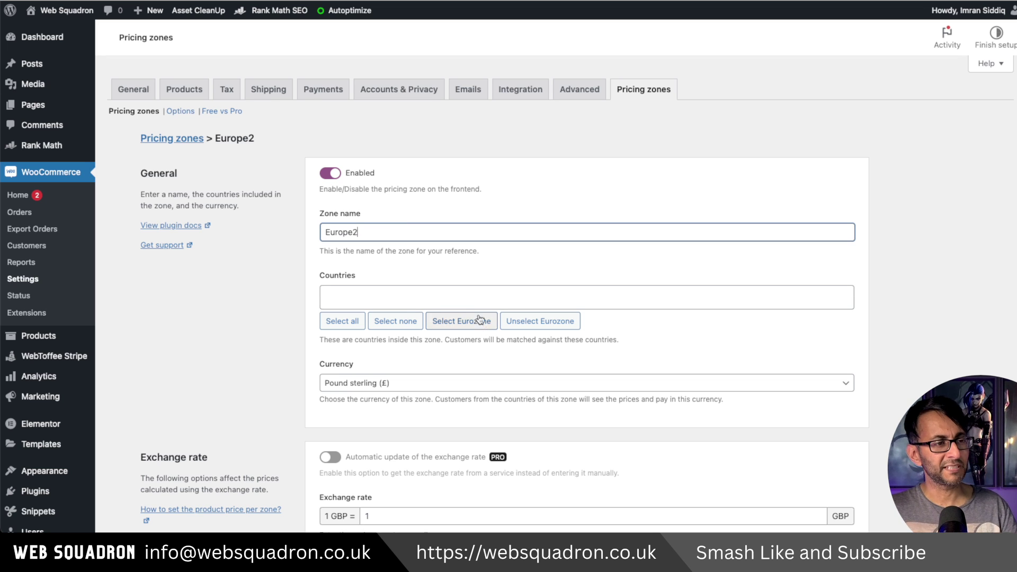
click(409, 295)
text(Ven)
click(419, 321)
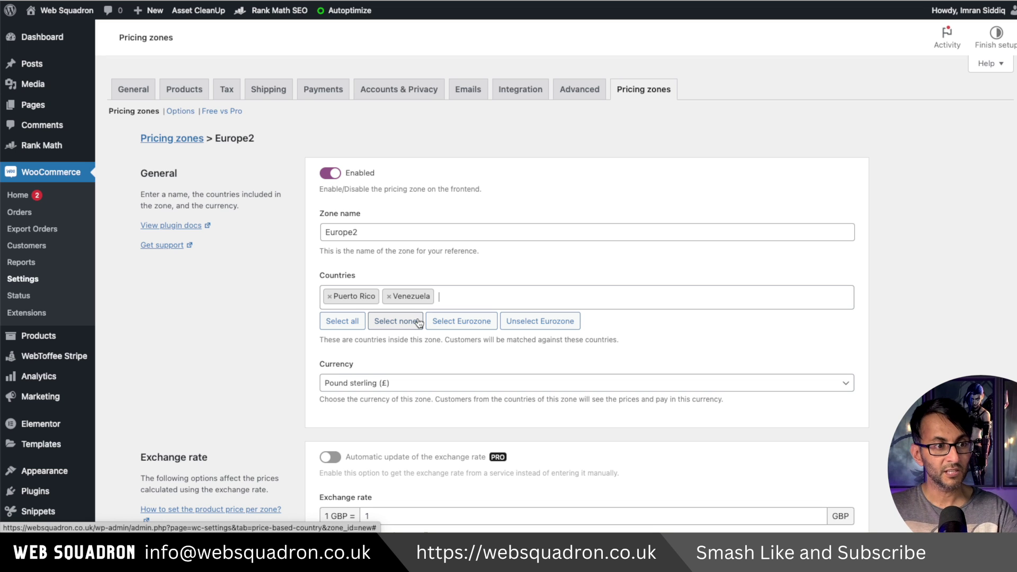
- Examine the draft zone's currency, exchange rate and rounding options, and return to the pricing zones list without saving
scroll(644, 313, down, 5)
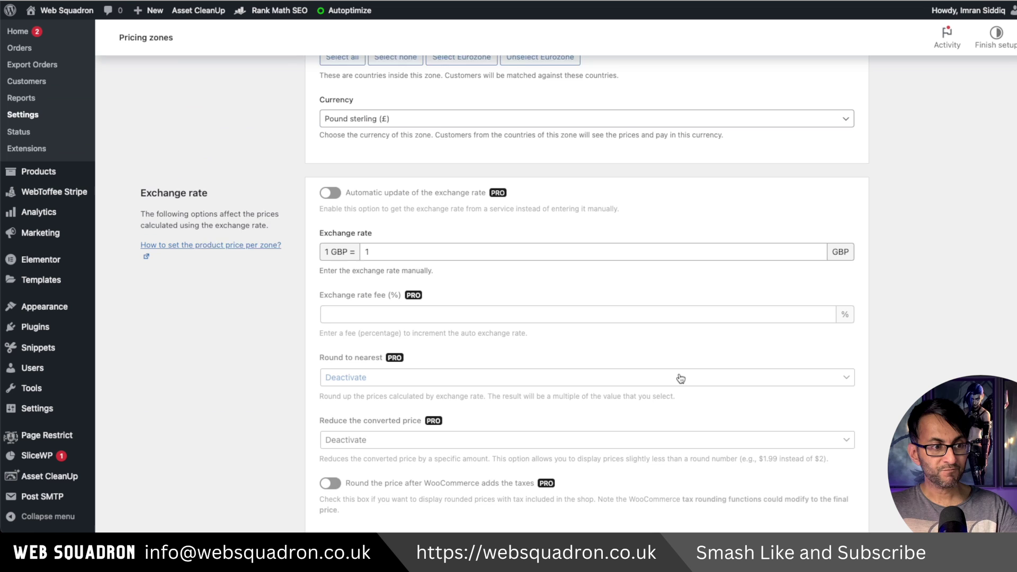
scroll(680, 378, down, 5)
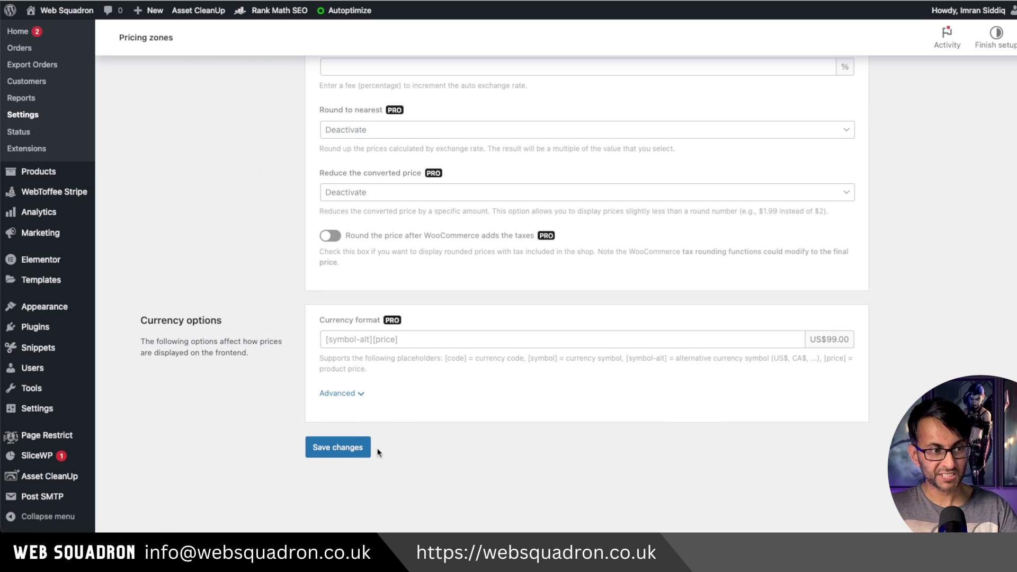
scroll(460, 438, up, 2)
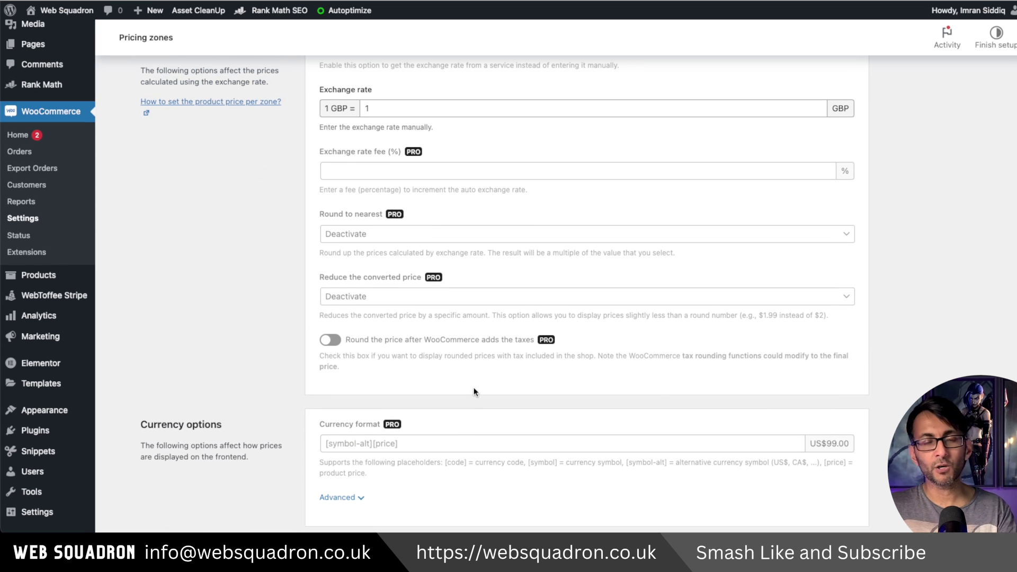
scroll(475, 391, up, 2)
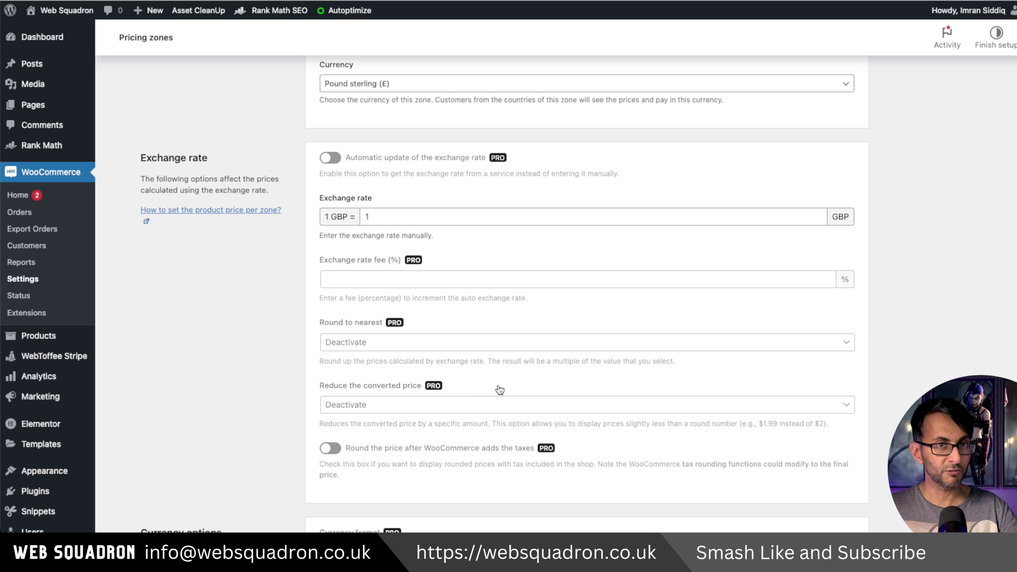
scroll(497, 390, up, 4)
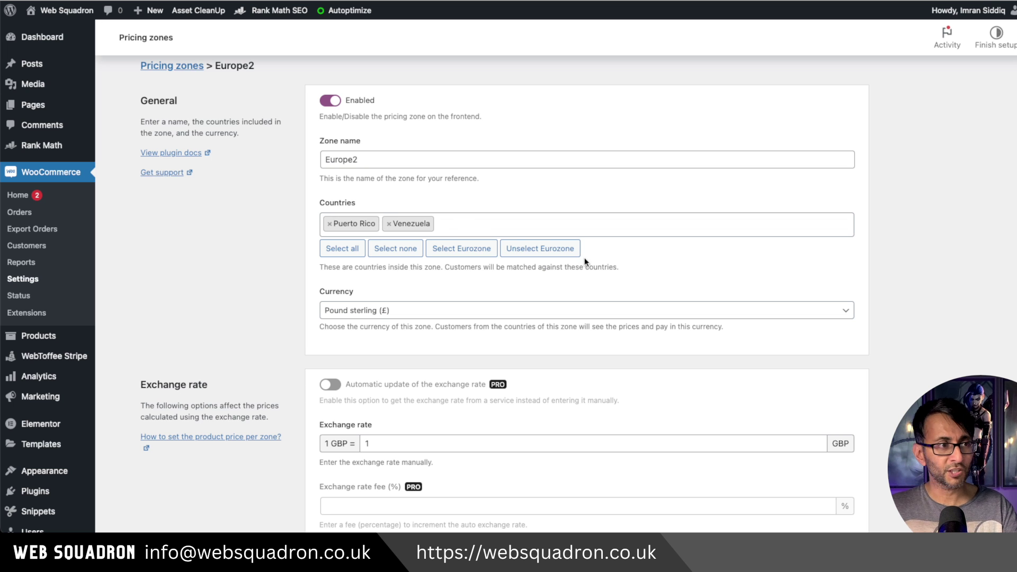
scroll(248, 148, up, 3)
click(170, 172)
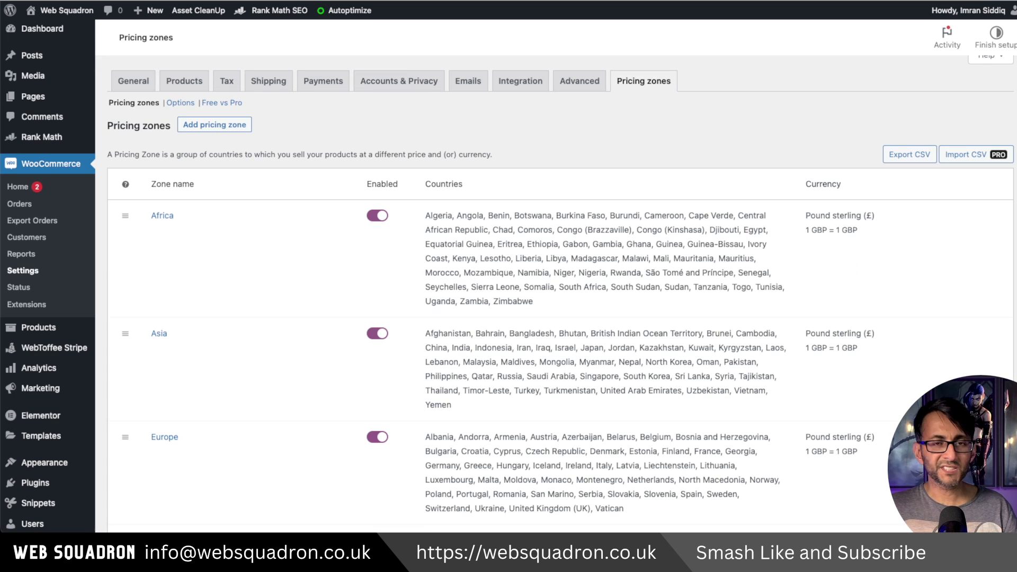
- Review the countries and currency assigned to each existing pricing zone
scroll(509, 278, down, 5)
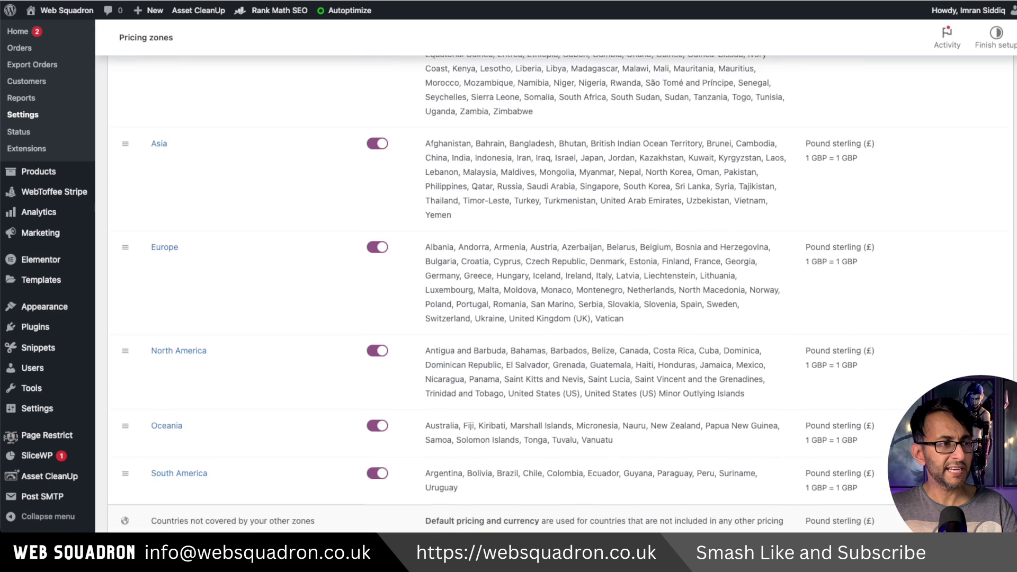
scroll(438, 276, up, 1)
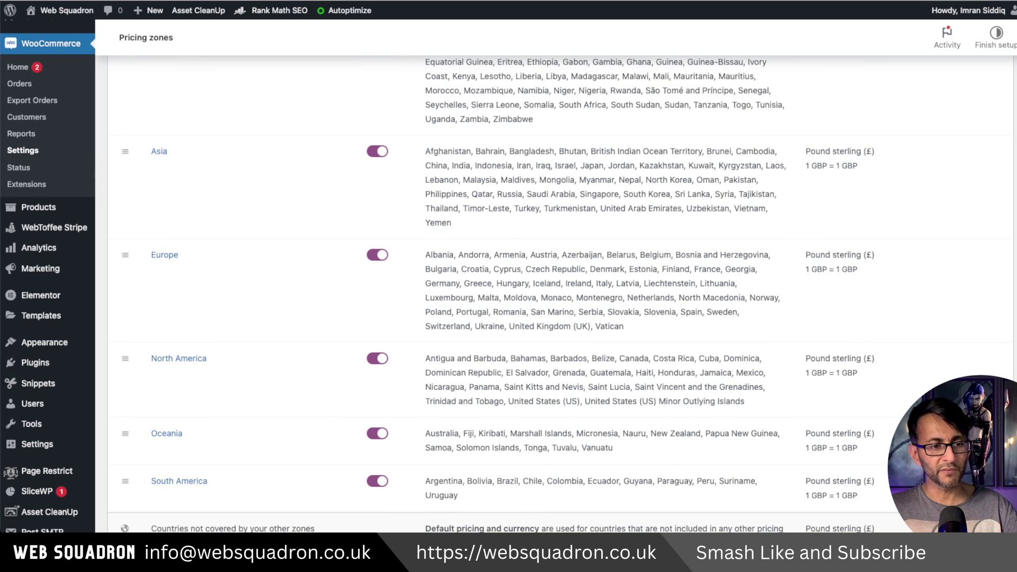
scroll(437, 276, up, 2)
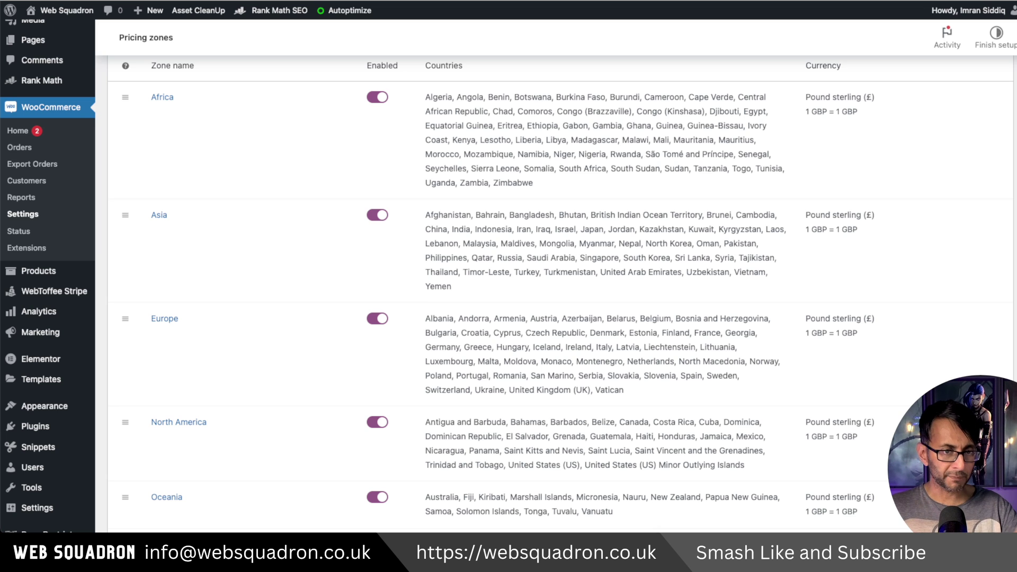
scroll(507, 276, up, 1)
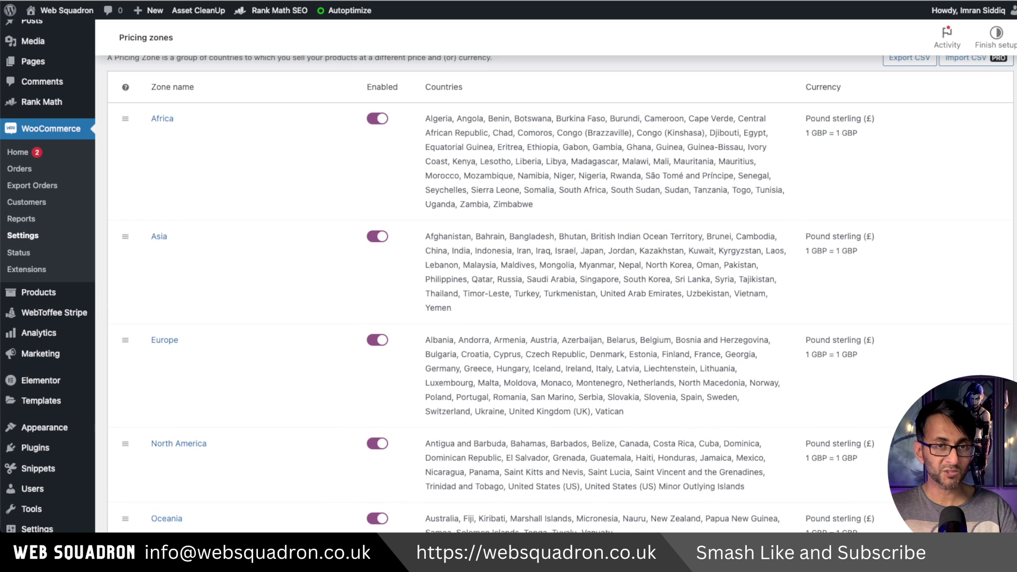
scroll(507, 276, up, 1)
- On the product, try calculating the Europe price by the exchange rate, and switch it back to manual pricing
scroll(507, 276, down, 2)
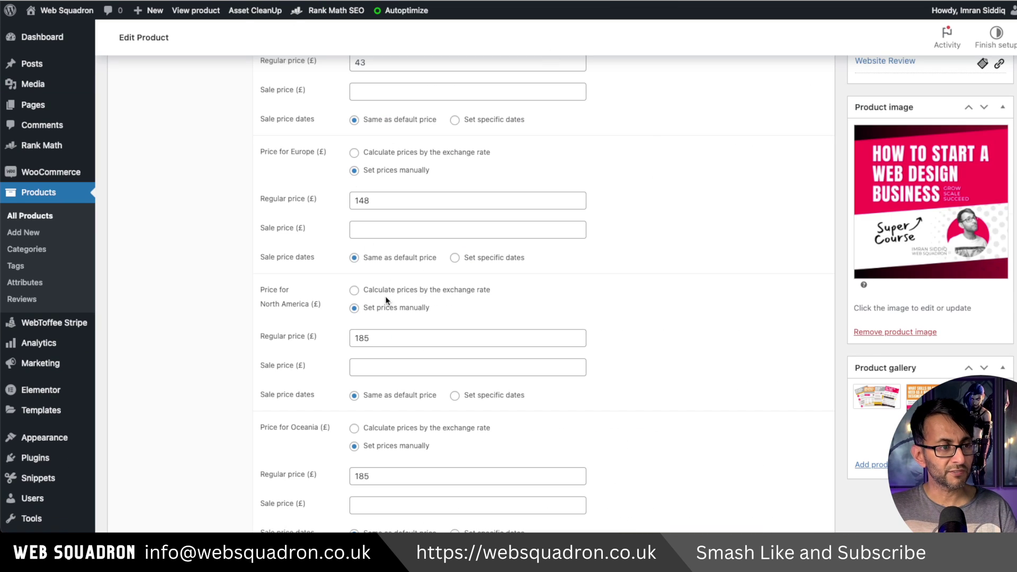
click(354, 152)
scroll(552, 183, up, 3)
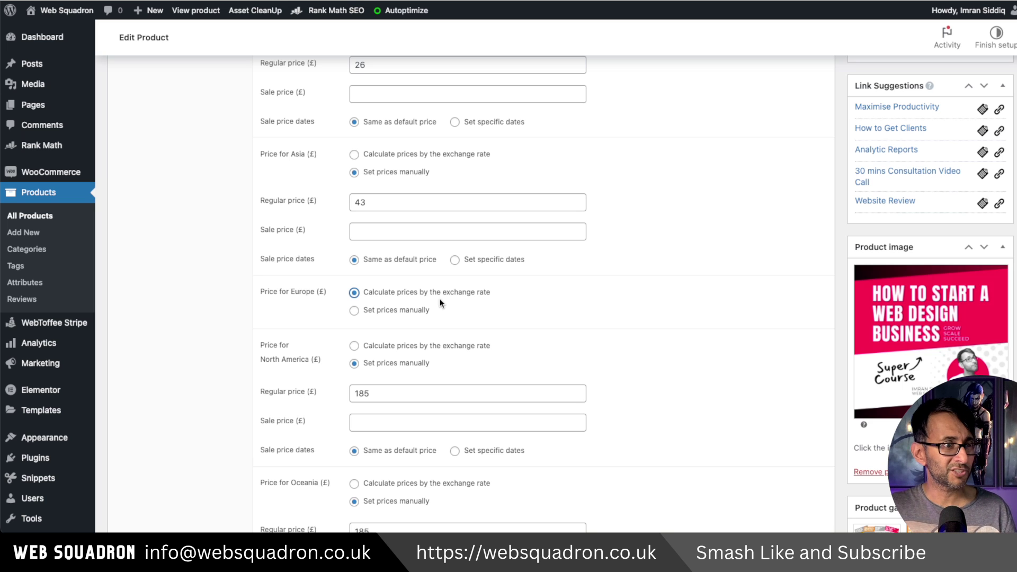
click(377, 312)
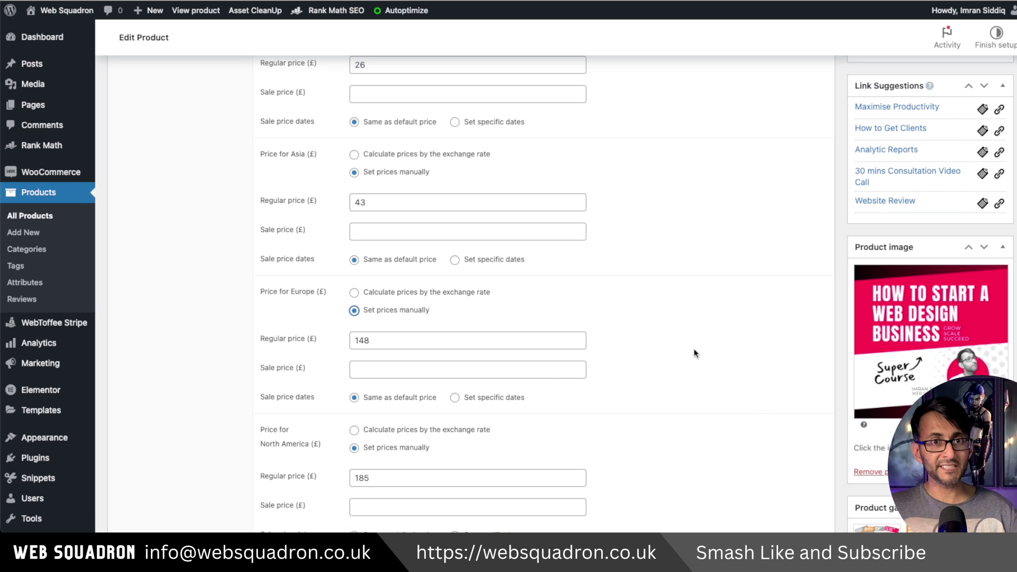
scroll(691, 374, down, 1)
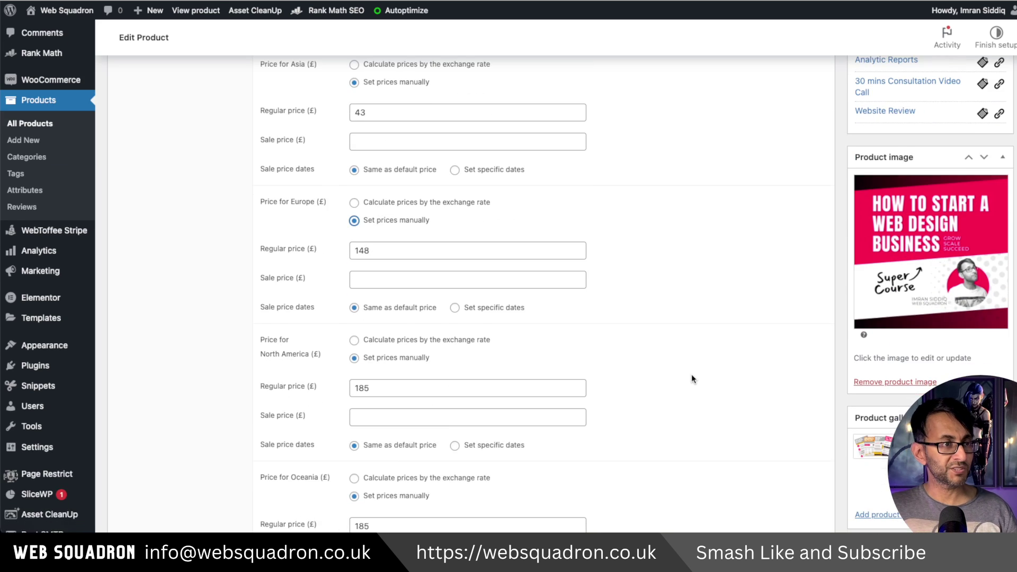
scroll(456, 127, up, 4)
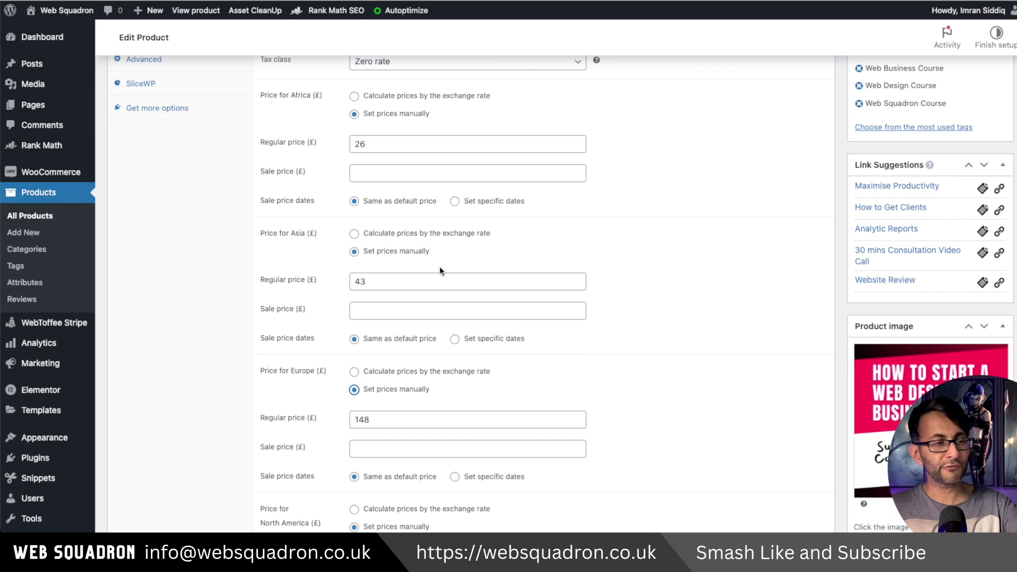